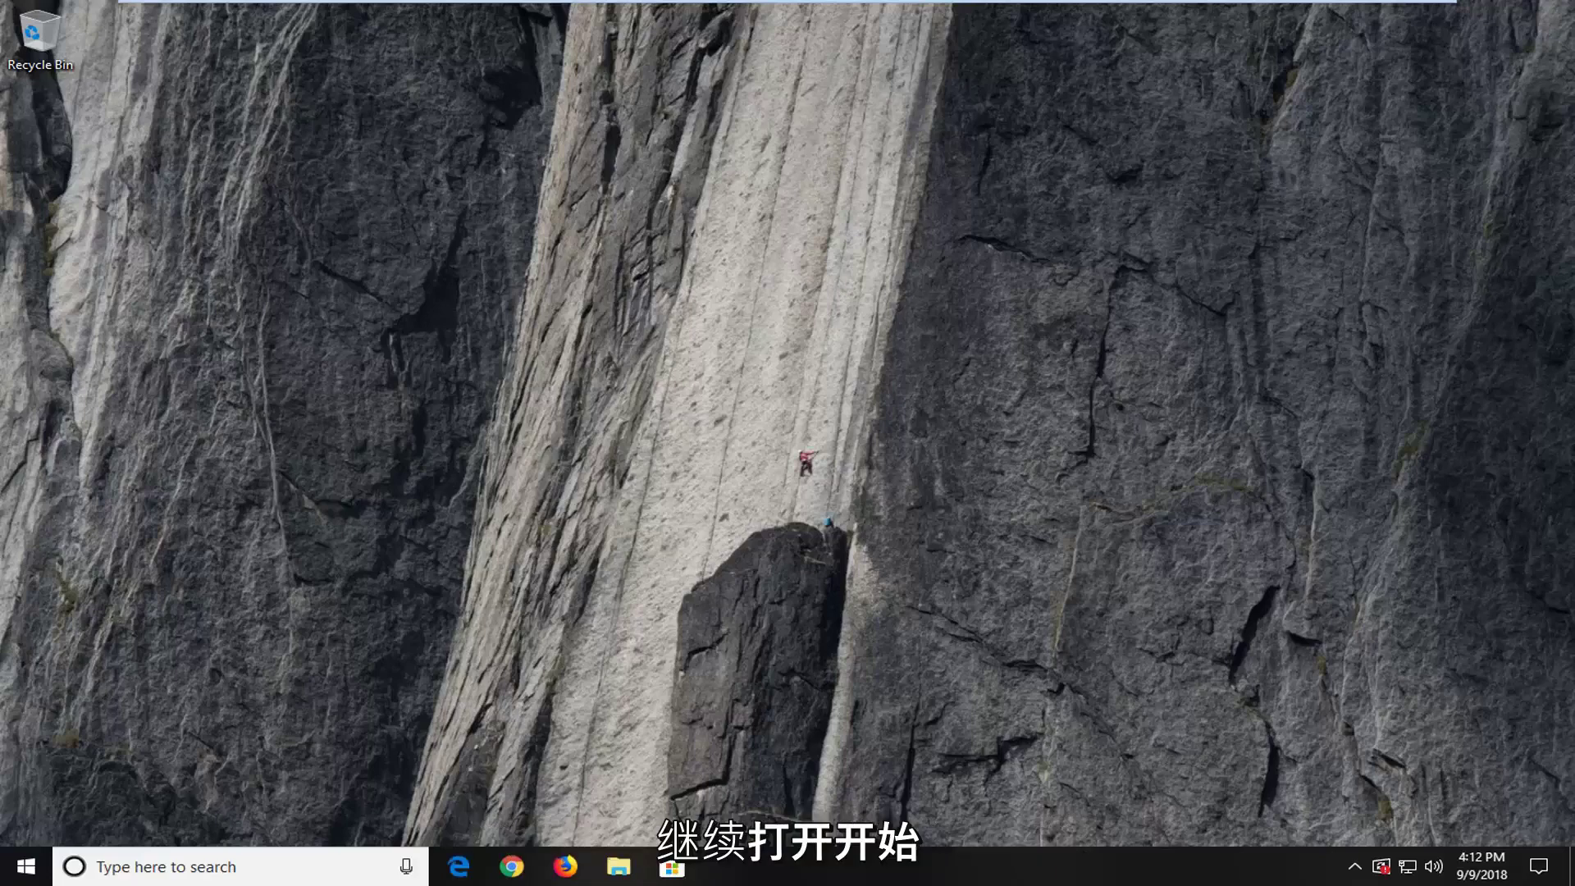
Search for cmd from Start and choose Run as administrator for Command Prompt.
left_click(24, 865)
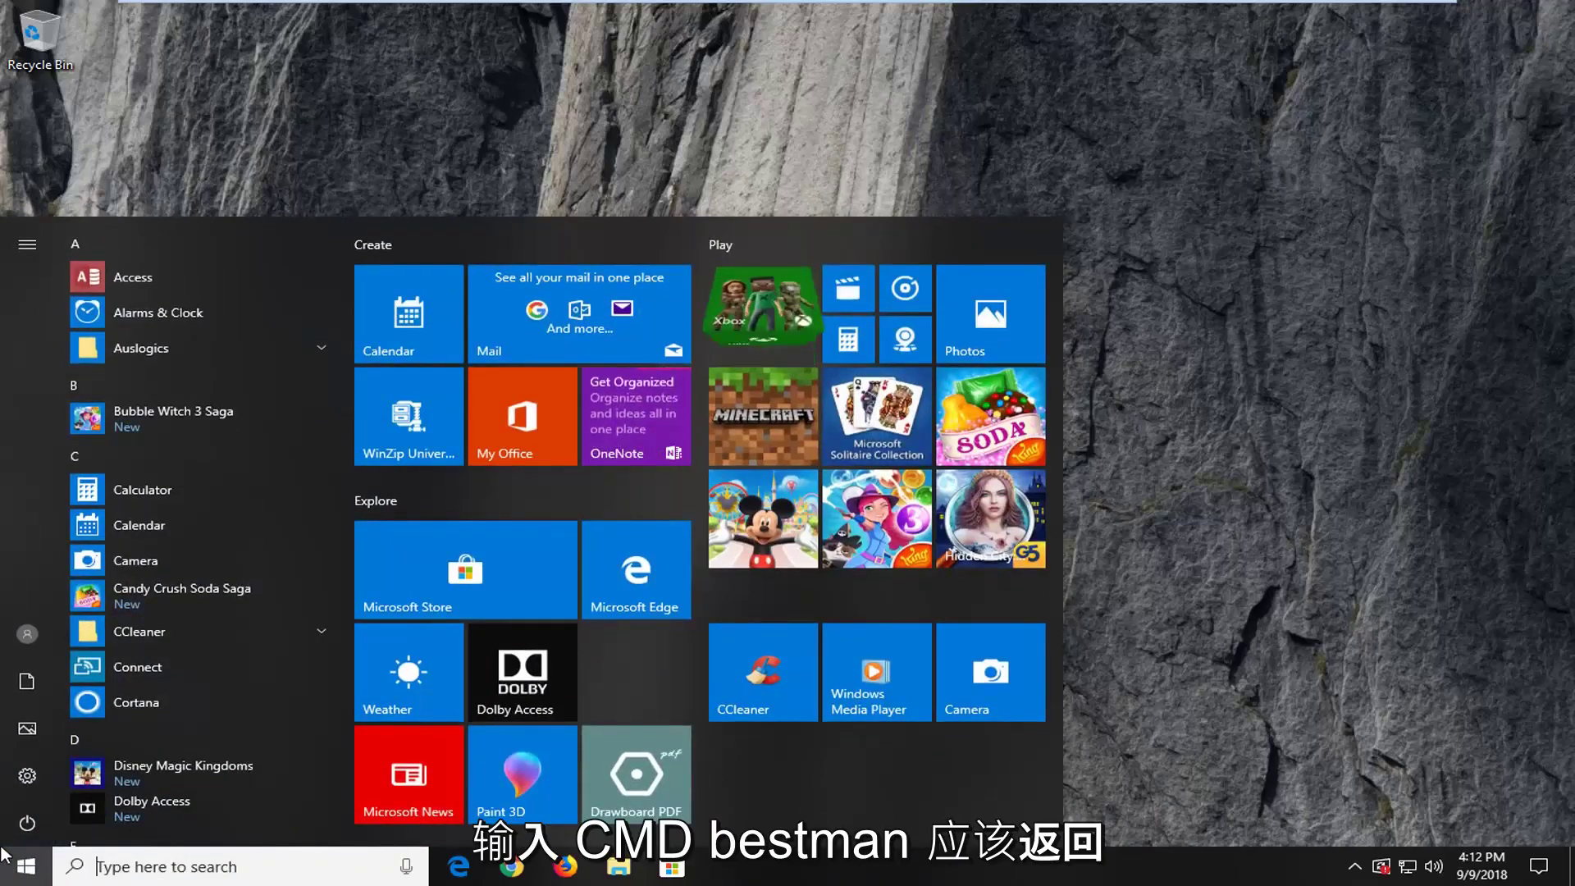
type("cmd")
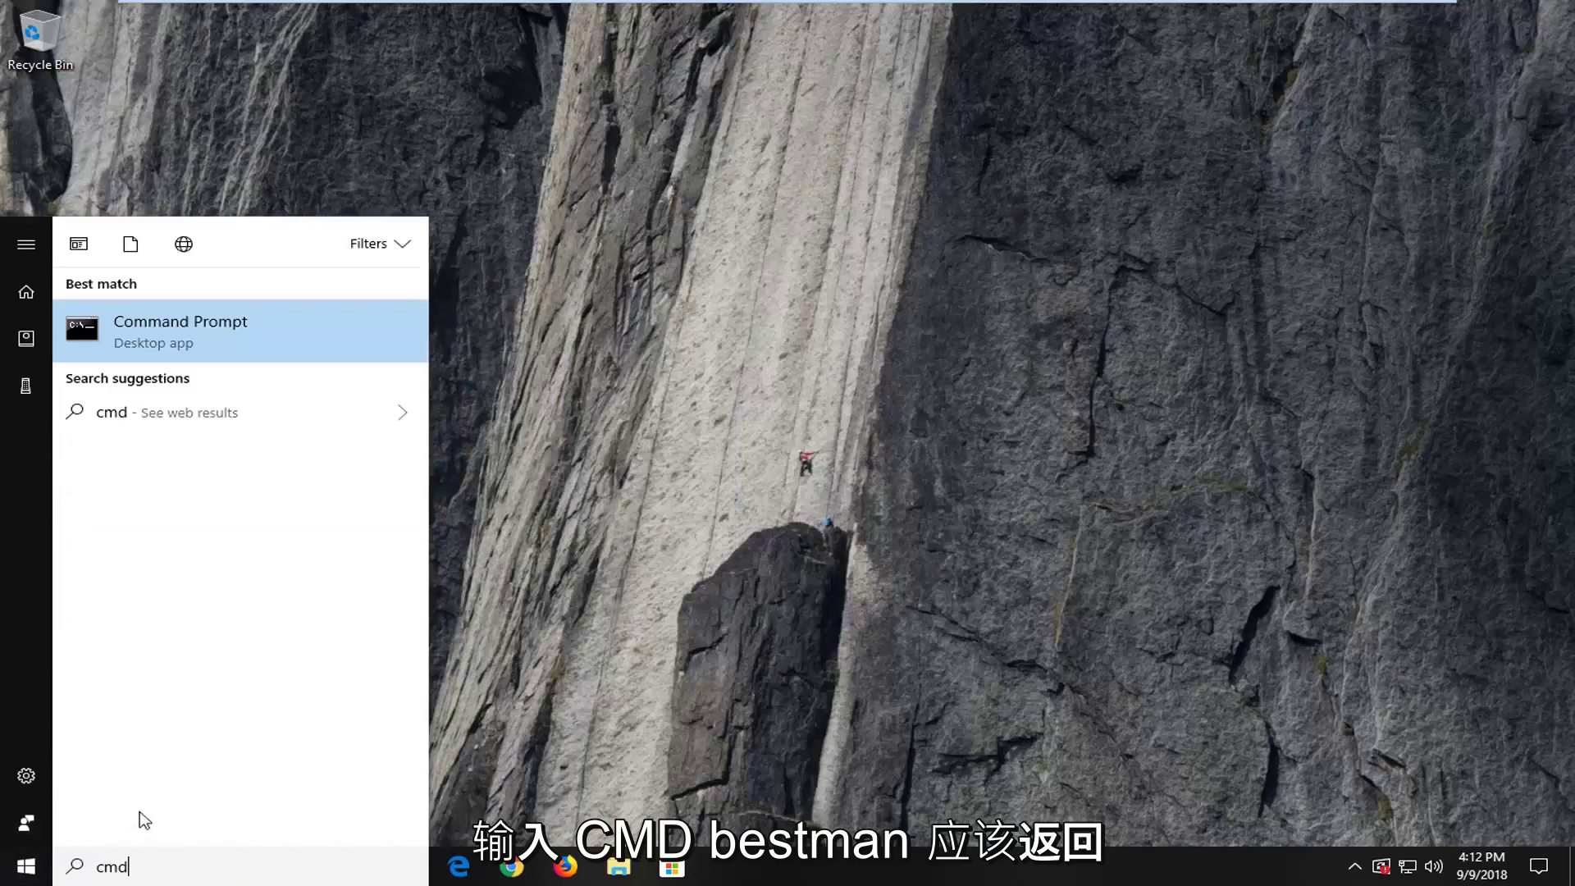
right_click(193, 330)
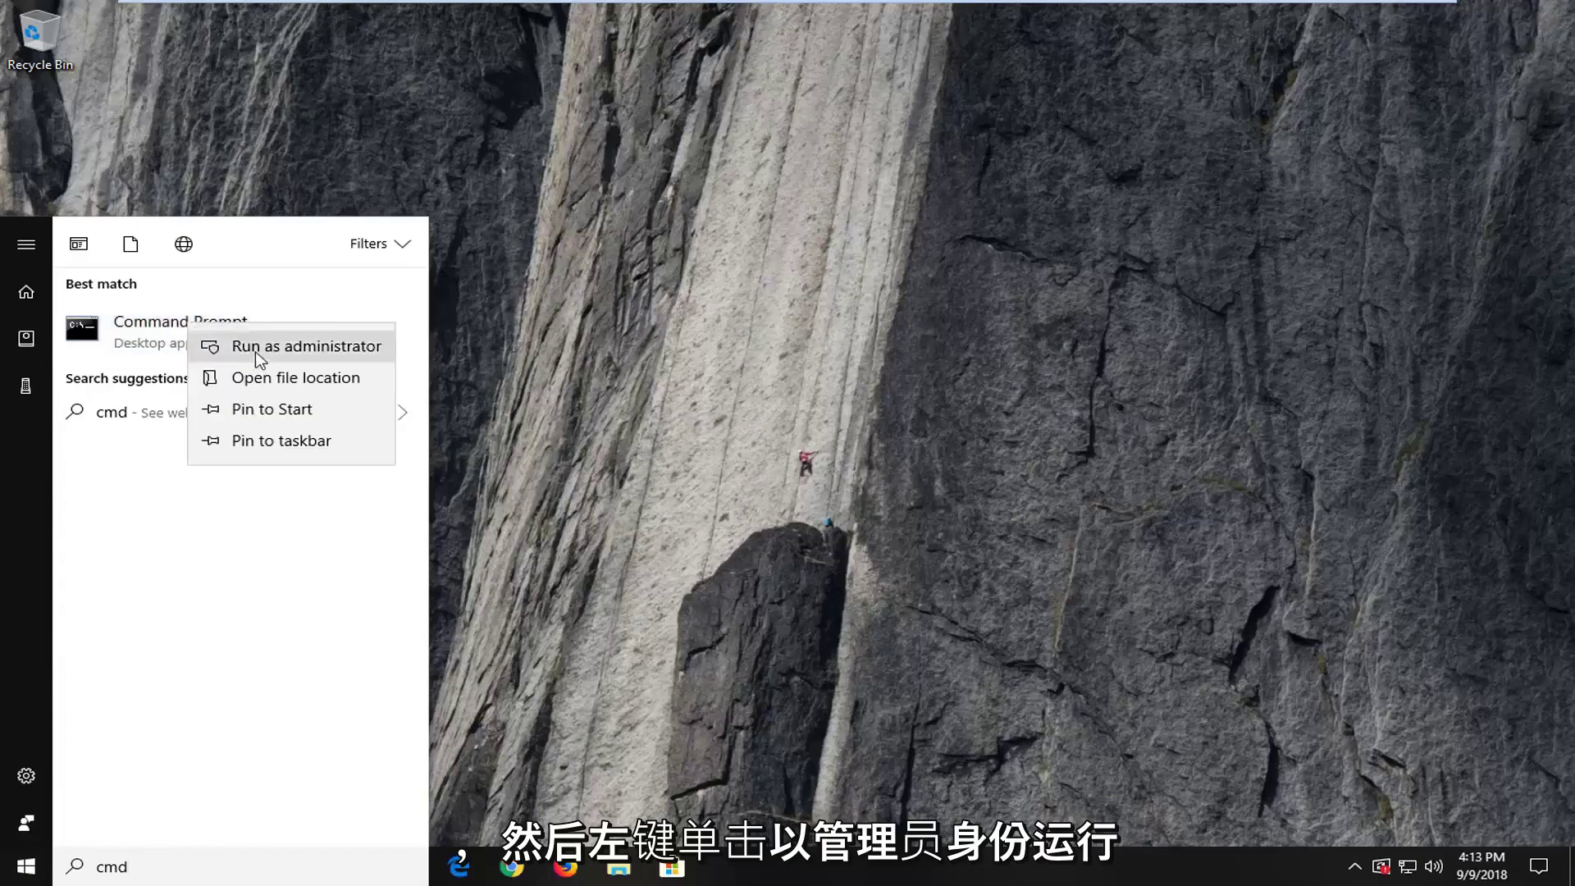
left_click(228, 347)
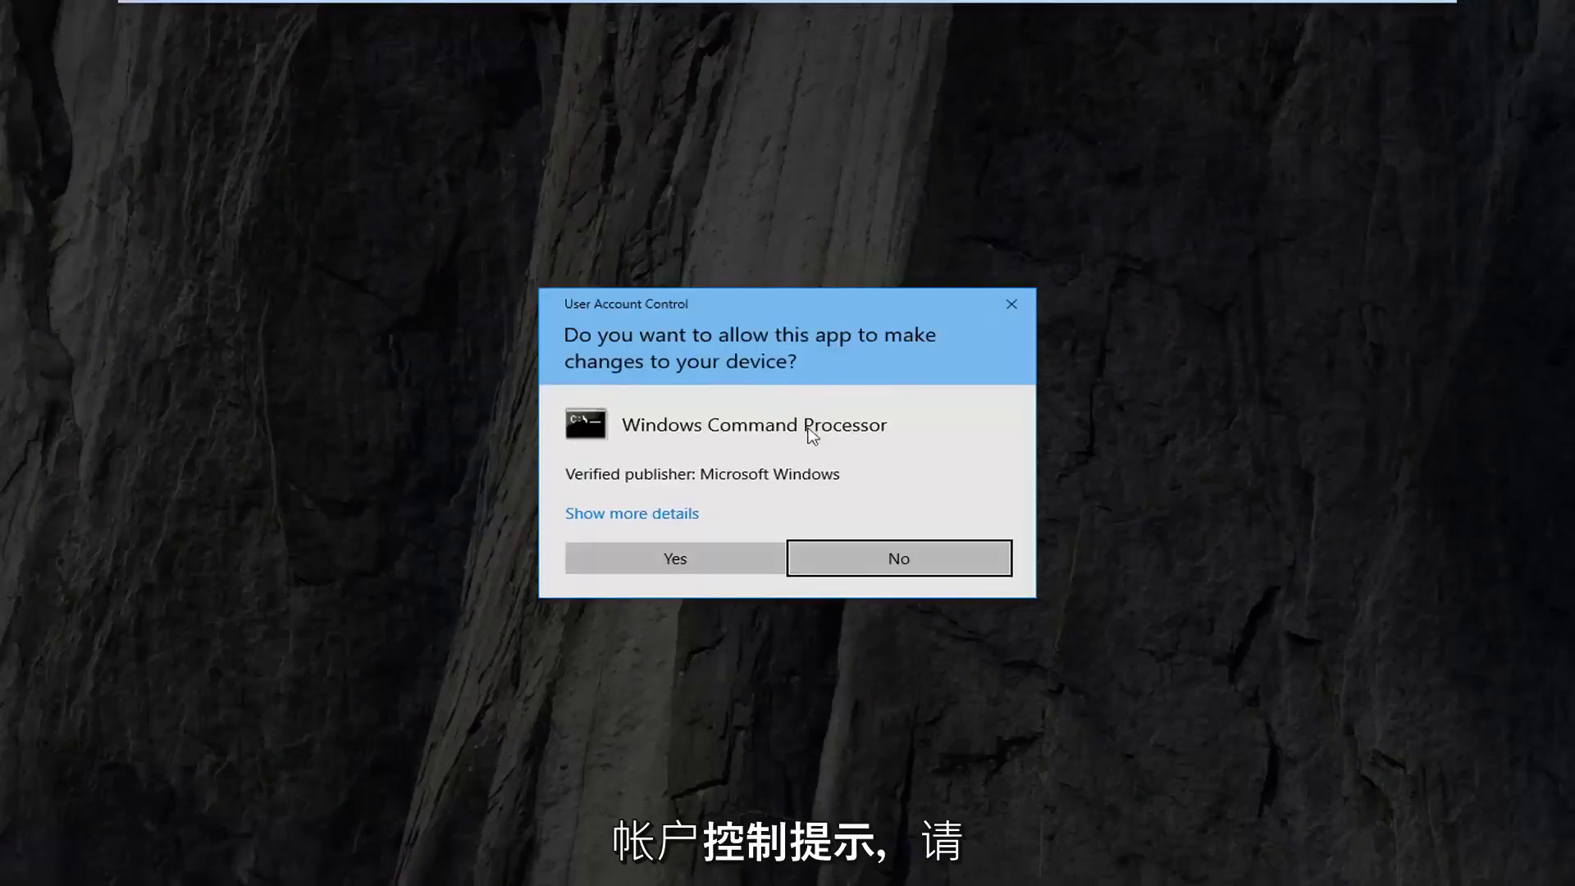
Approve the UAC prompt with Yes and run sfc /scannow in the elevated window.
left_click(676, 557)
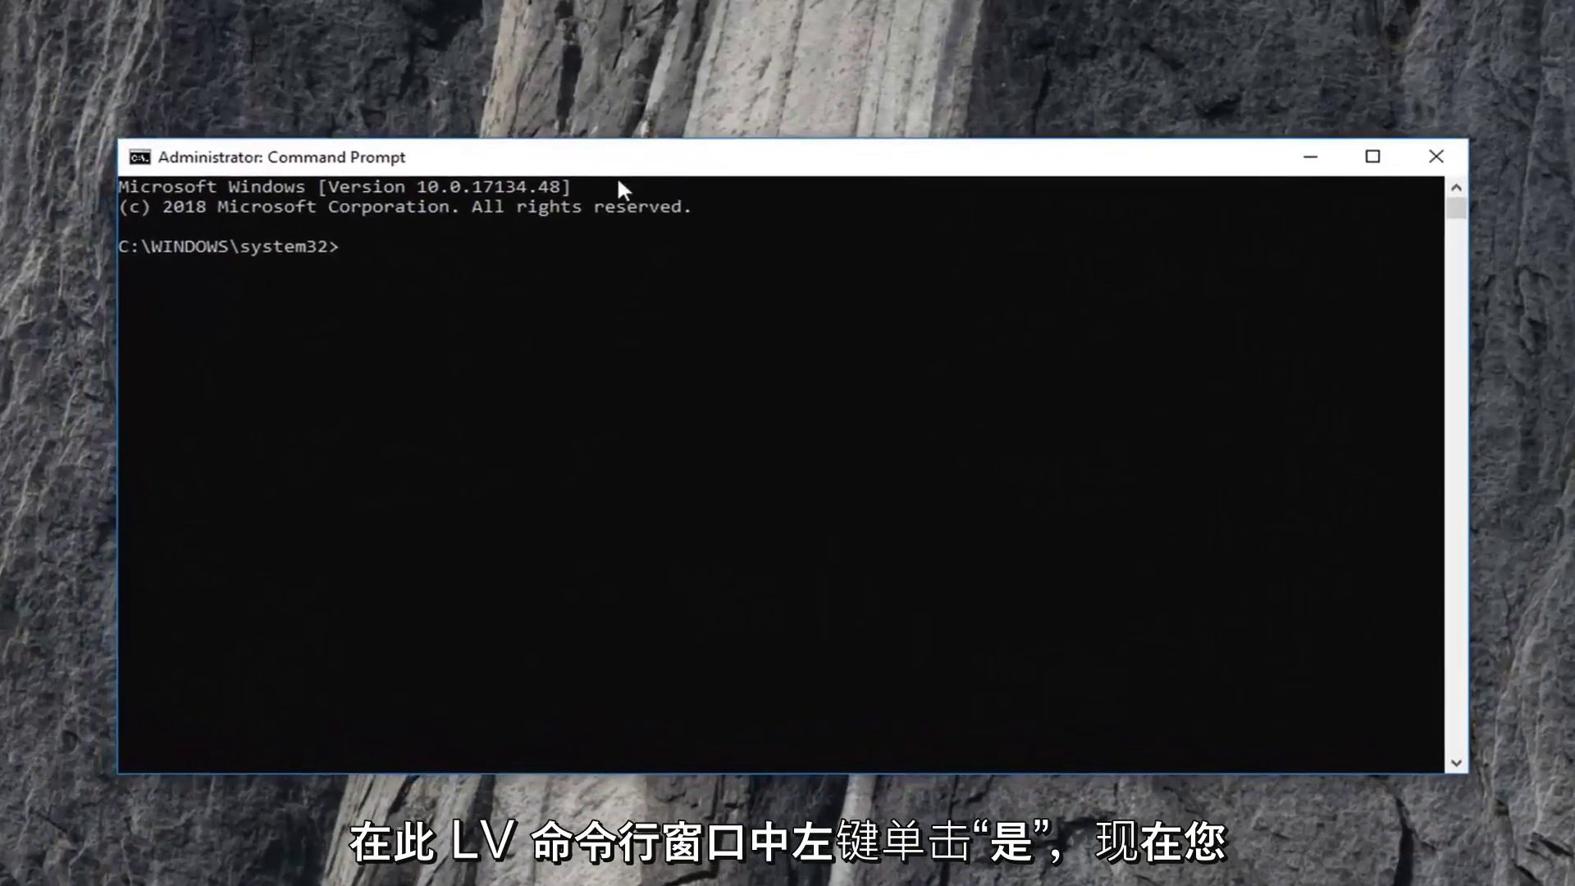
type("sfc")
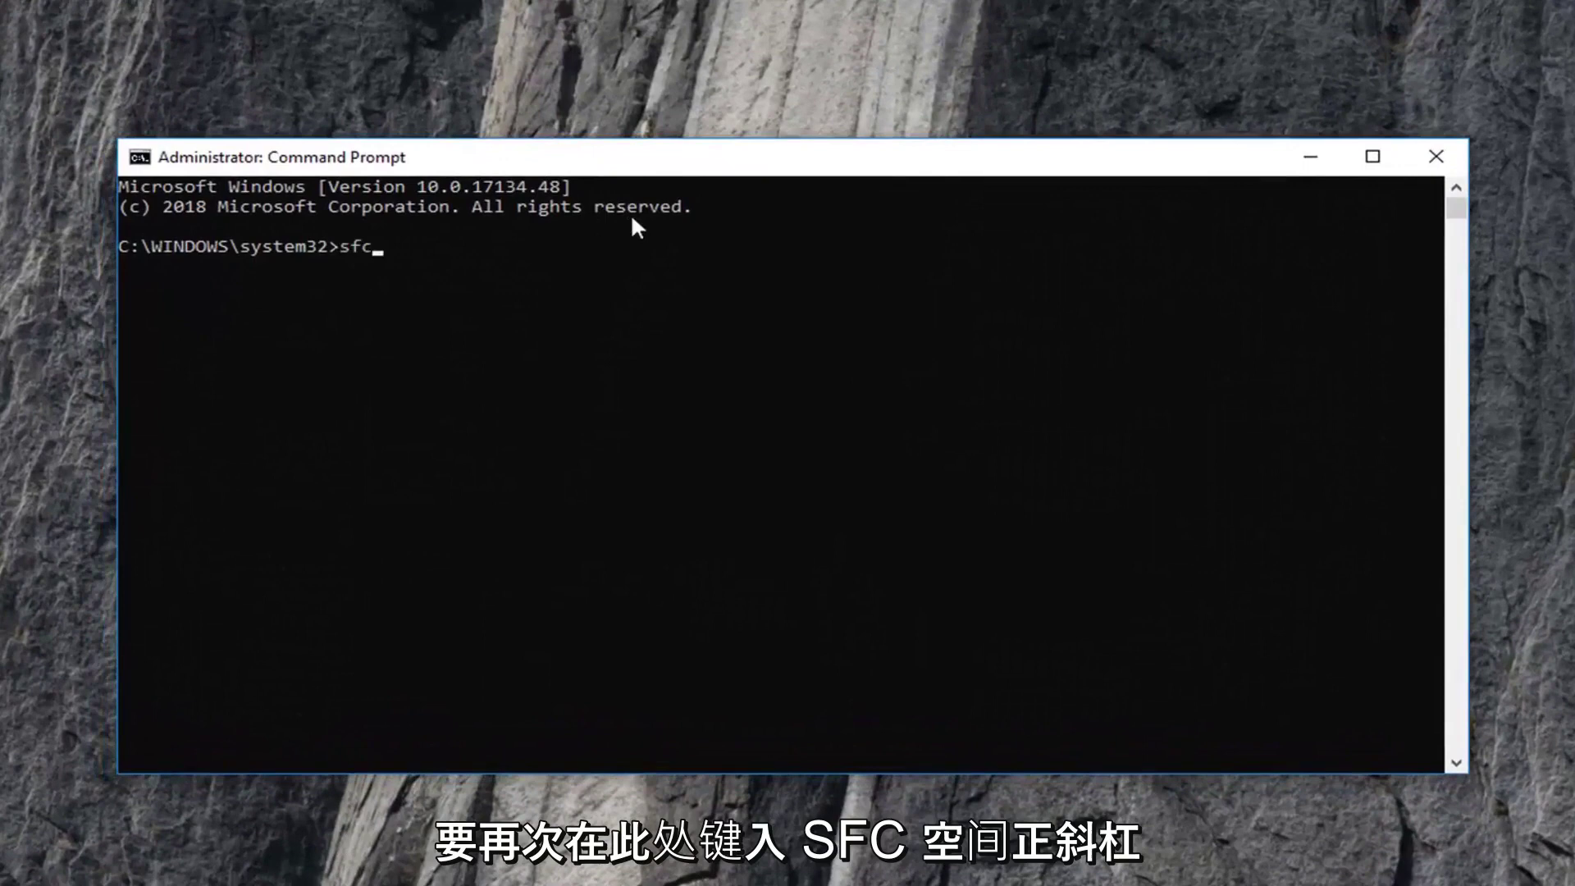
type(" /sc")
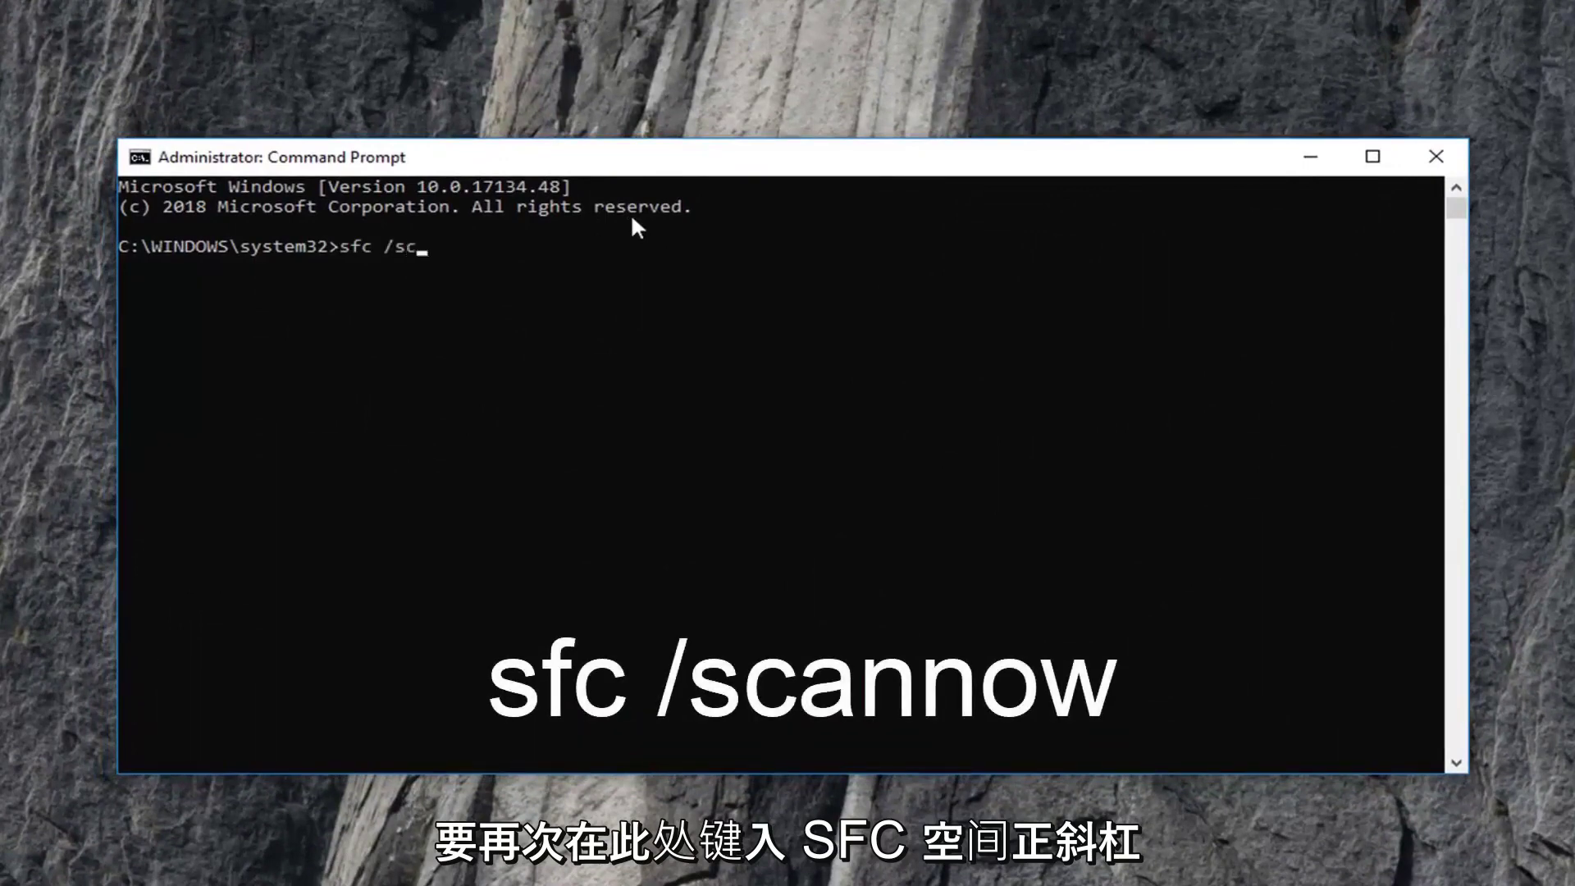
type("annow")
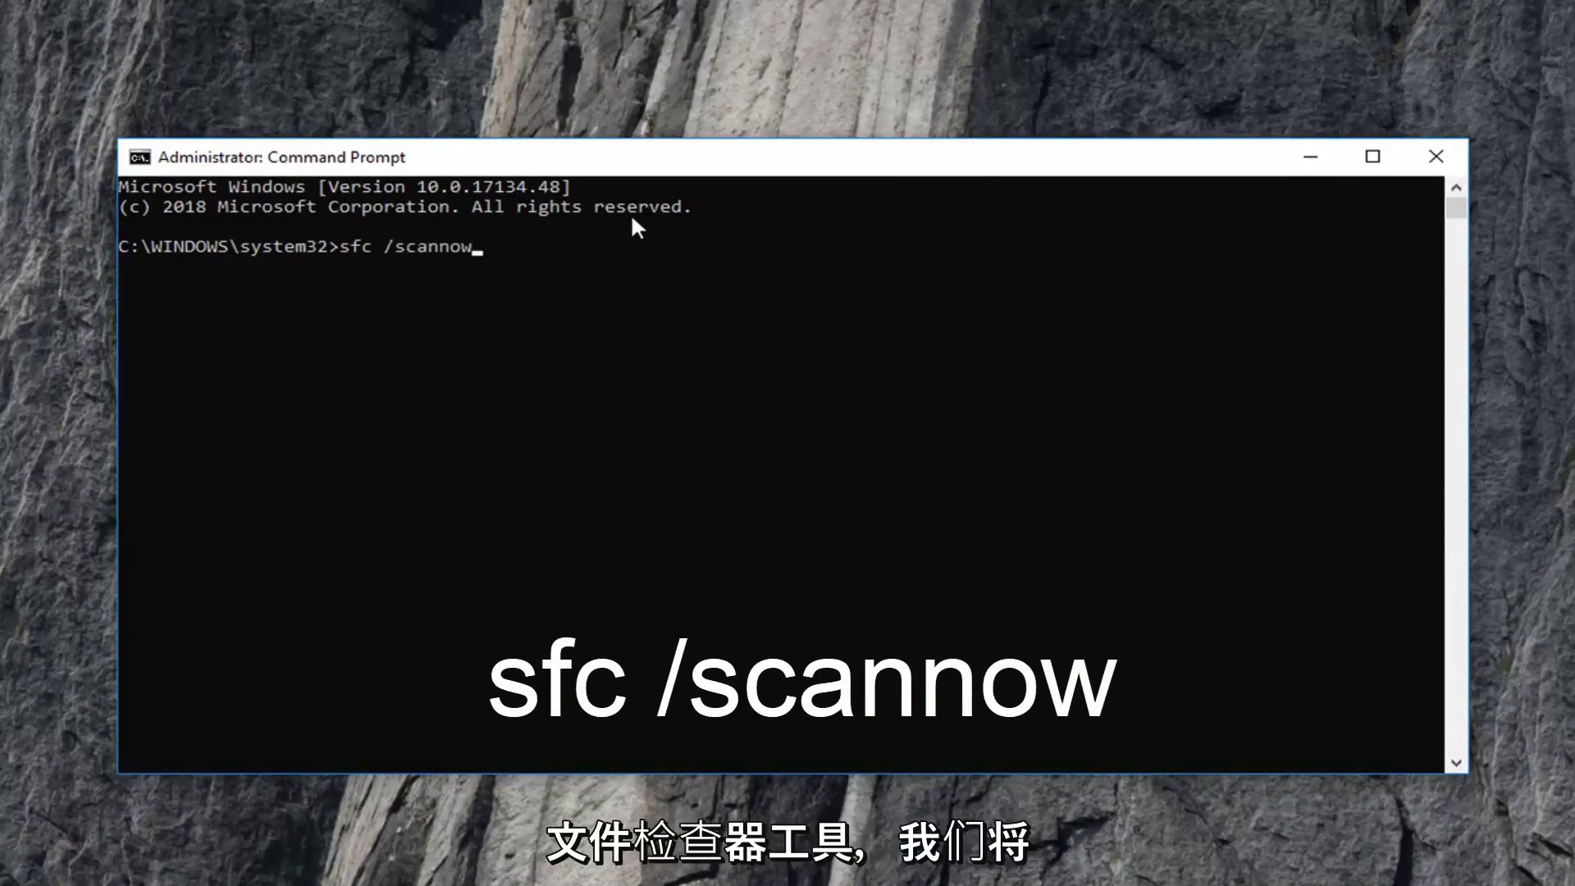
key("Return")
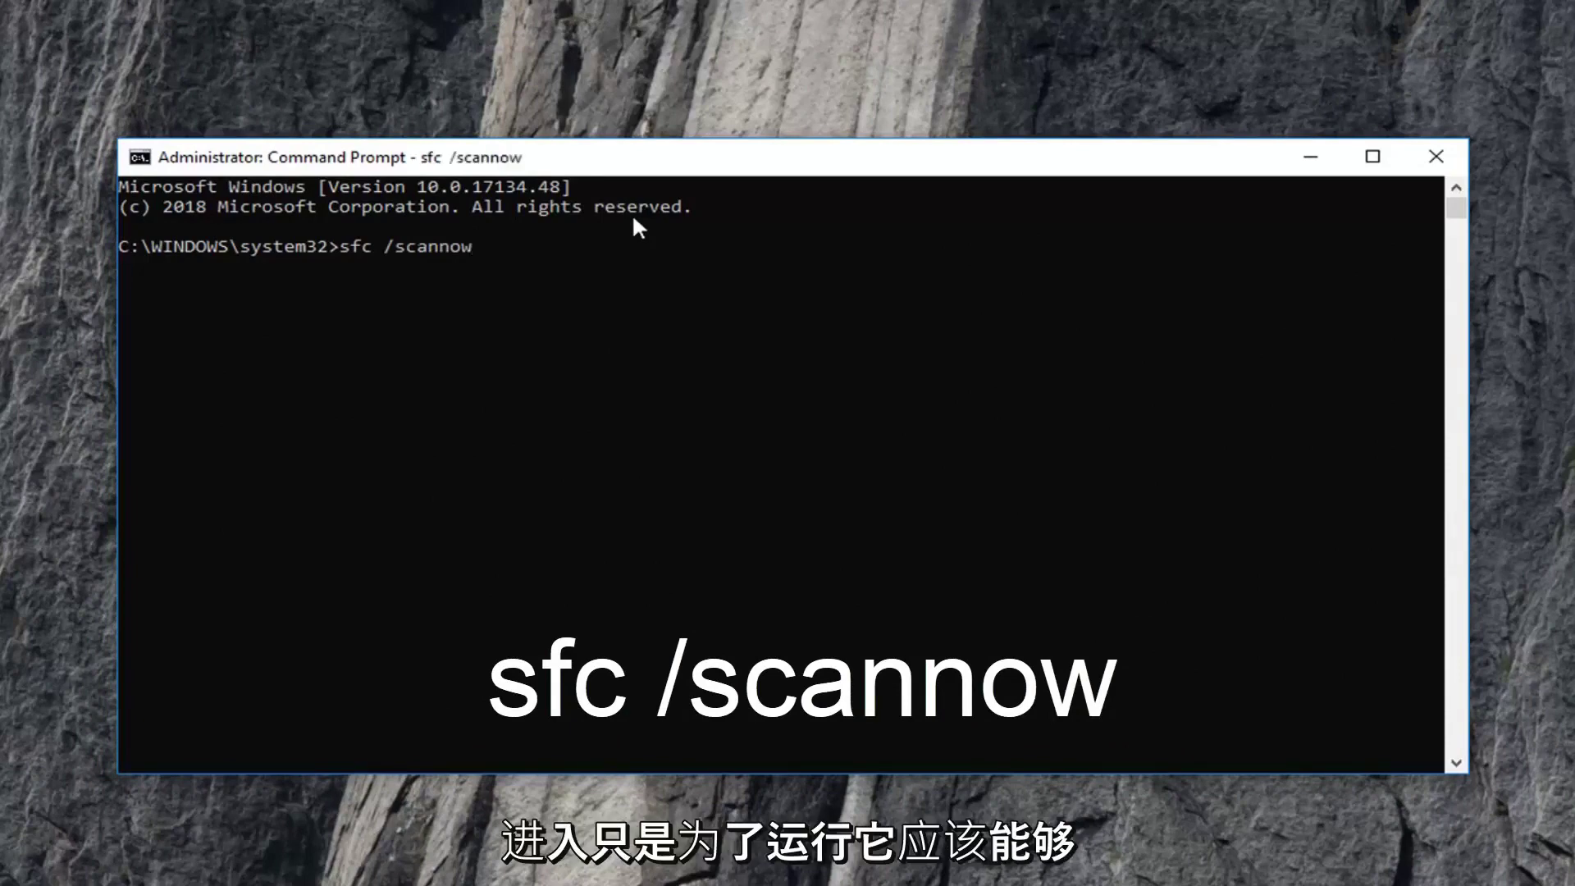